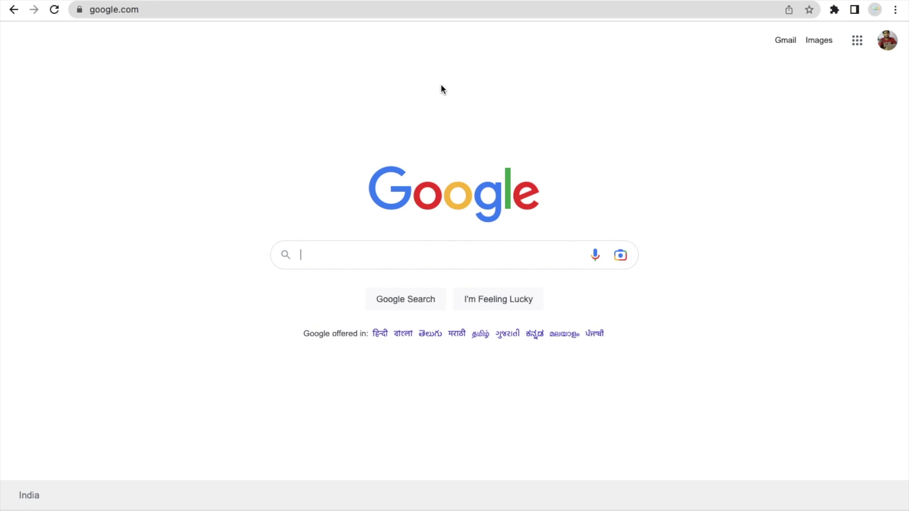
Step: Search Google for 'midjourney' and open the official midjourney.com result
{"action": "type", "text": "midjourney"}
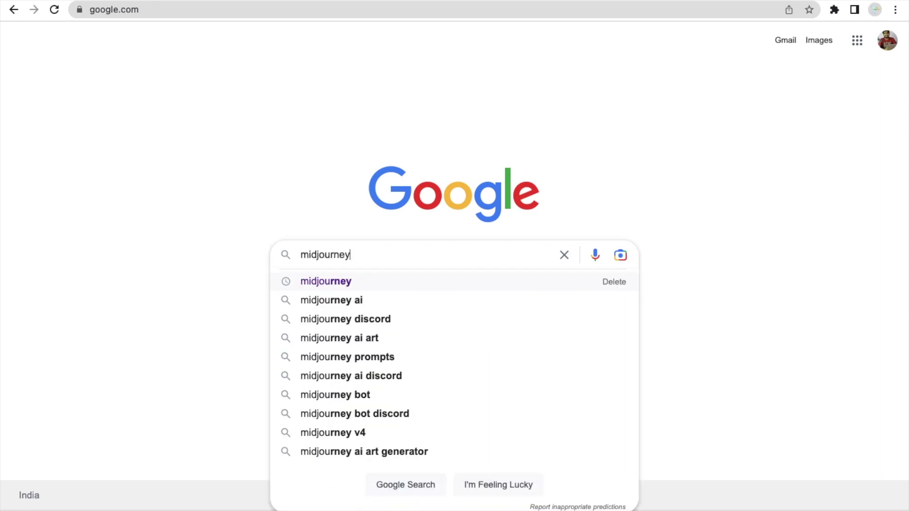
{"action": "key", "text": "Return"}
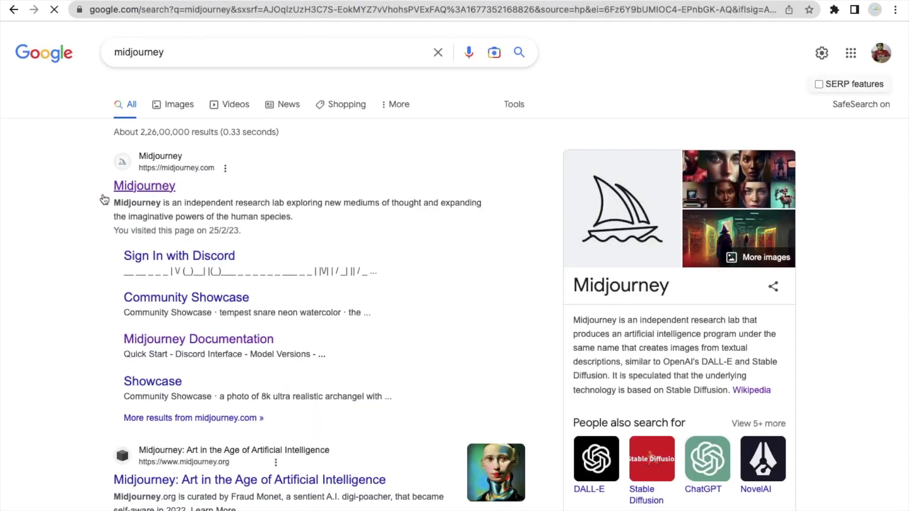
{"action": "left_click", "coordinate": [163, 189]}
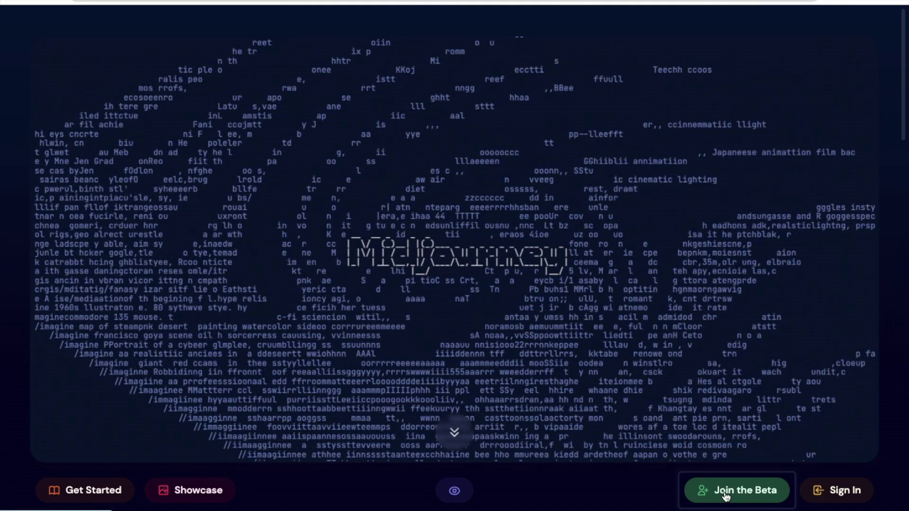
Step: Join the Midjourney beta and accept the Discord invite to the Midjourney server
{"action": "left_click", "coordinate": [726, 495]}
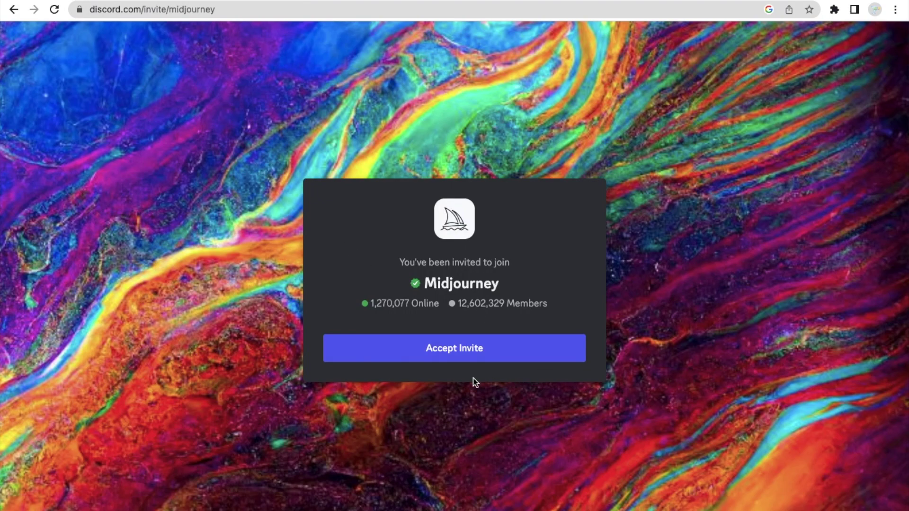
{"action": "left_click", "coordinate": [417, 355]}
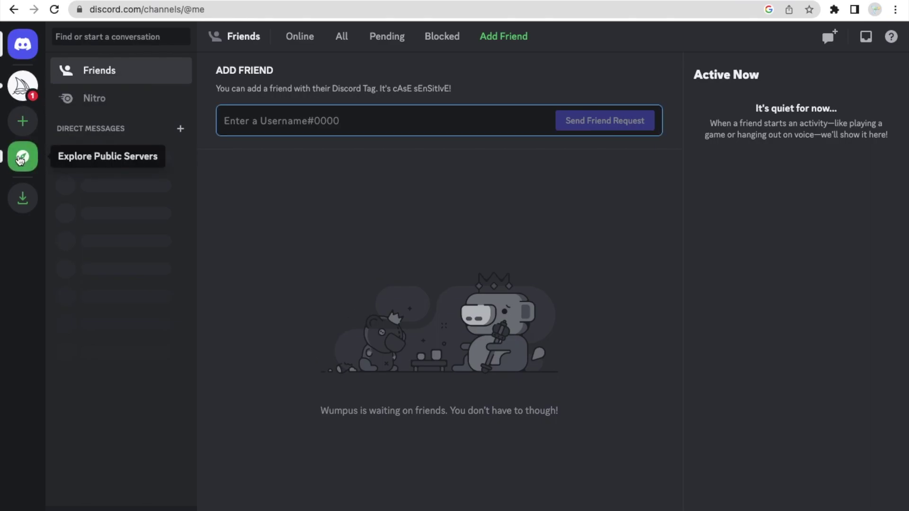
Step: Search public servers for 'mi' and open the Midjourney server's newbies-70 channel
{"action": "left_click", "coordinate": [25, 160]}
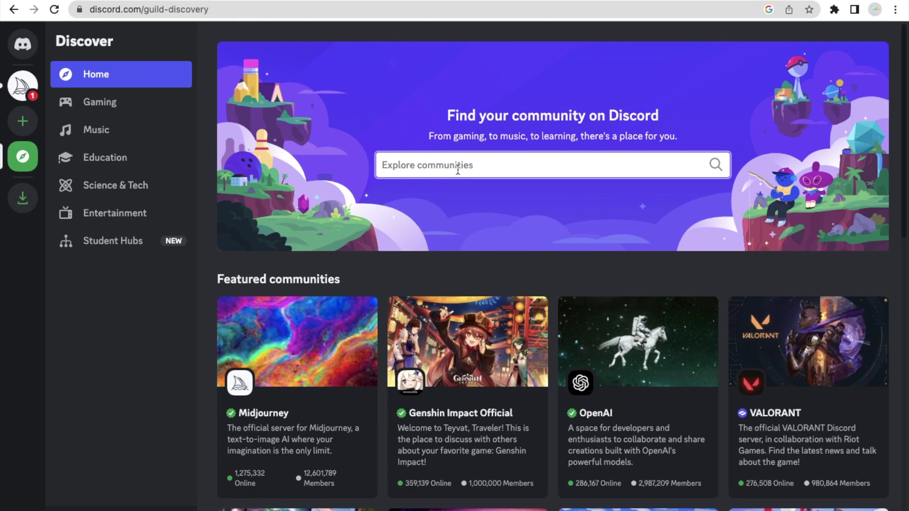
{"action": "type", "text": "midjourney"}
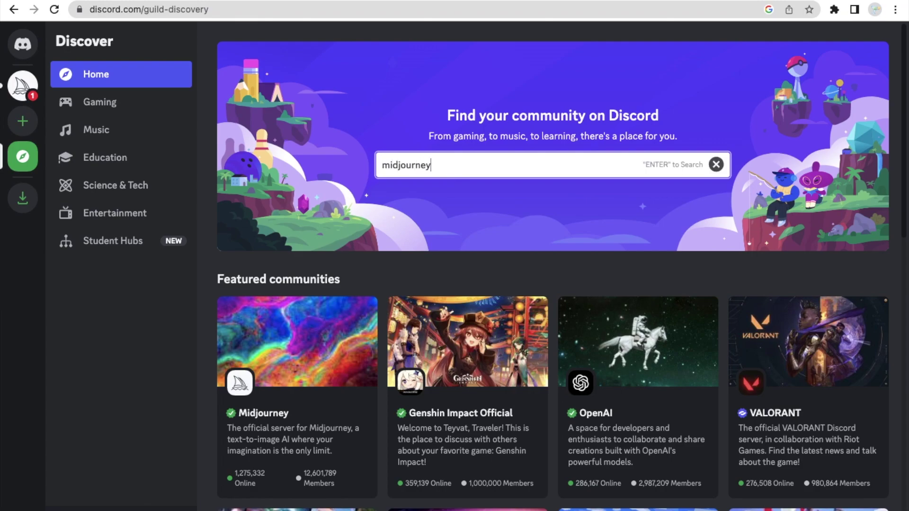
{"action": "left_click", "coordinate": [39, 88]}
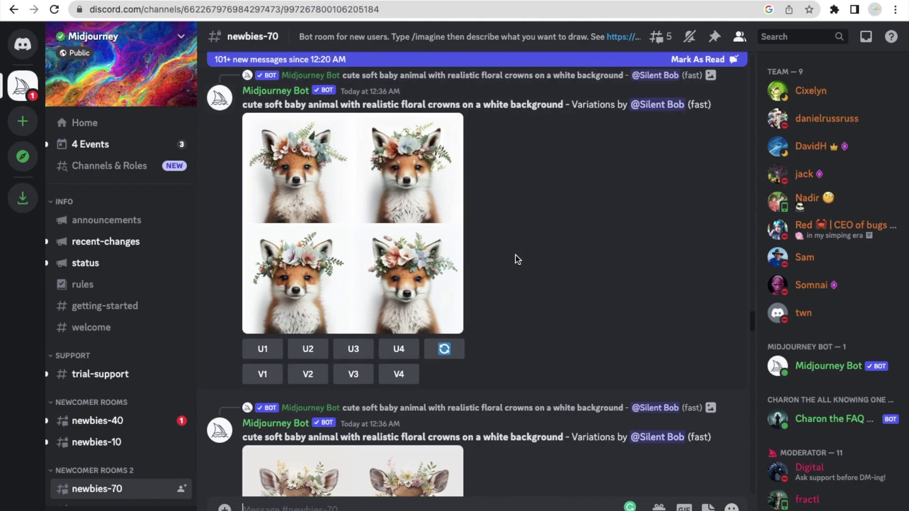
Step: Scroll the channel list and switch to newbies-100 under Newcomer Rooms 2
{"action": "scroll", "coordinate": [517, 260], "scroll_direction": "up", "scroll_amount": 1}
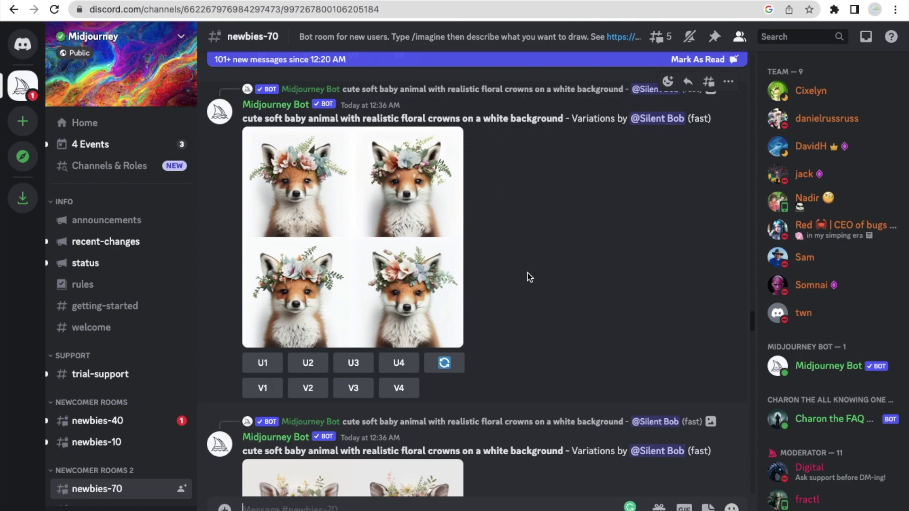
{"action": "scroll", "coordinate": [526, 272], "scroll_direction": "down", "scroll_amount": 10}
{"action": "scroll", "coordinate": [530, 277], "scroll_direction": "down", "scroll_amount": 15}
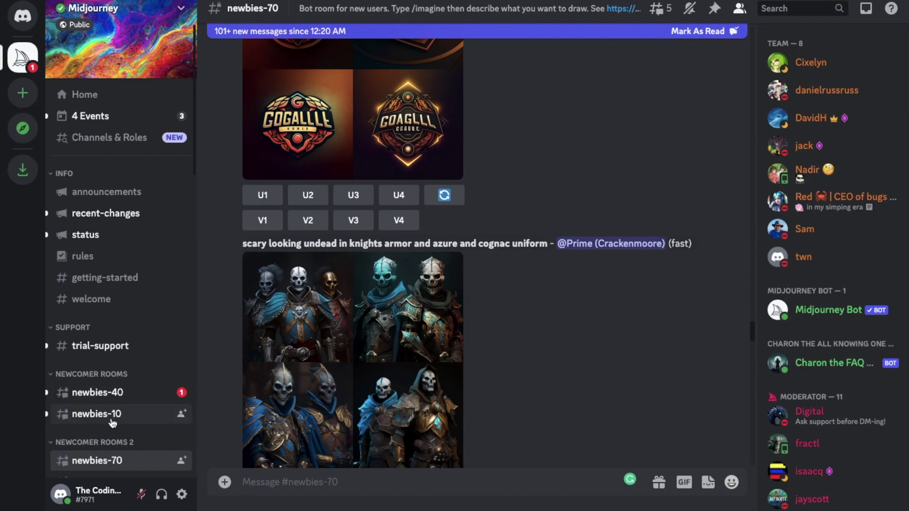
{"action": "scroll", "coordinate": [123, 307], "scroll_direction": "down", "scroll_amount": 2}
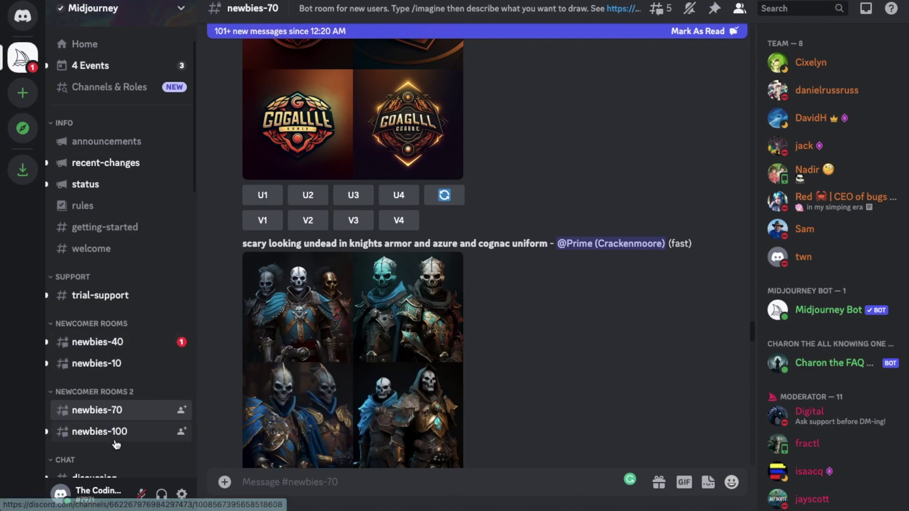
{"action": "mouse_move", "coordinate": [110, 439]}
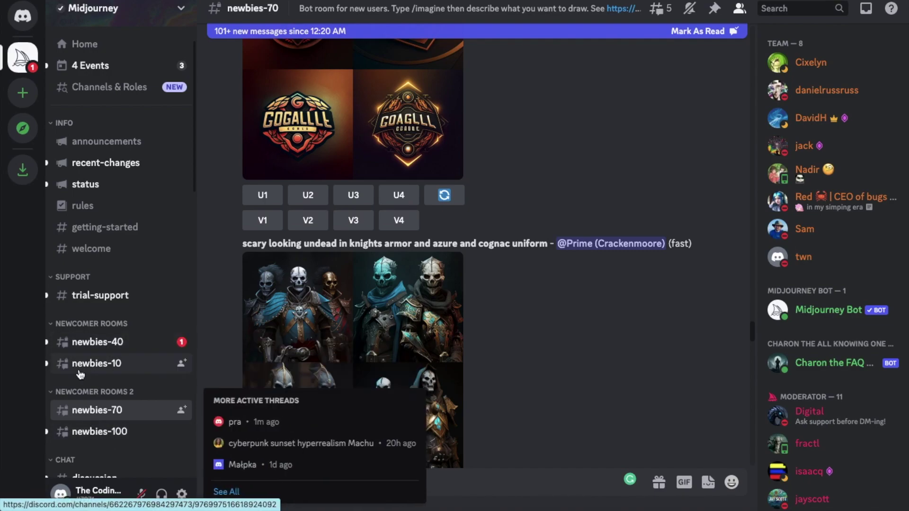
{"action": "left_click", "coordinate": [114, 433]}
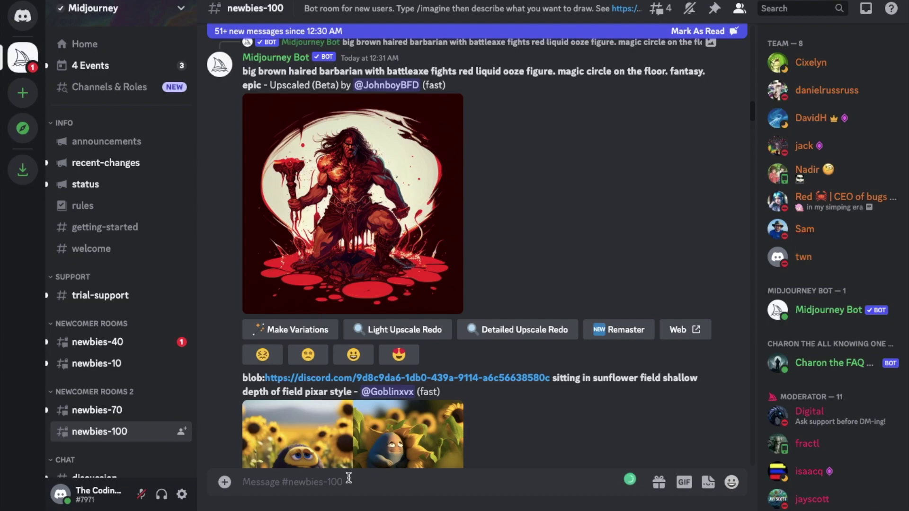
Step: Send an /imagine prompt: 22-year-old boy, nature background, rain, clouds, mountains, attractive eye
{"action": "type", "text": "/"}
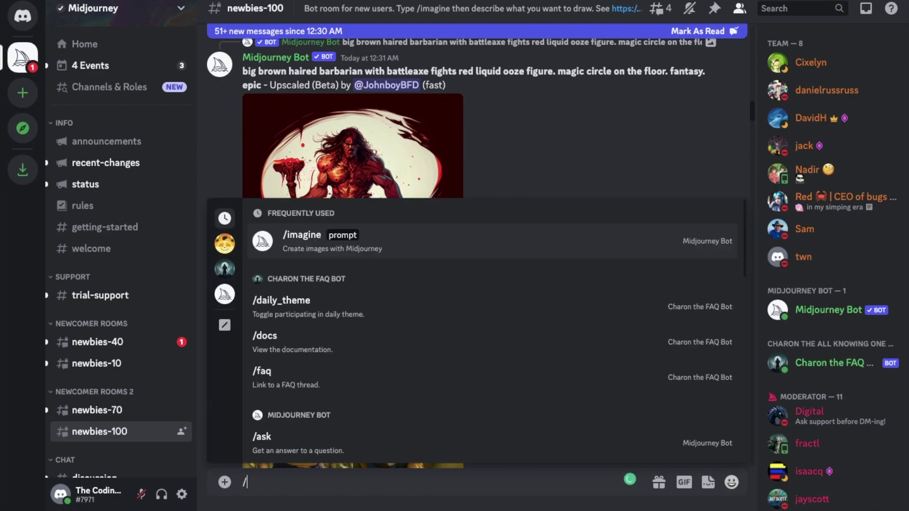
{"action": "left_click", "coordinate": [303, 240]}
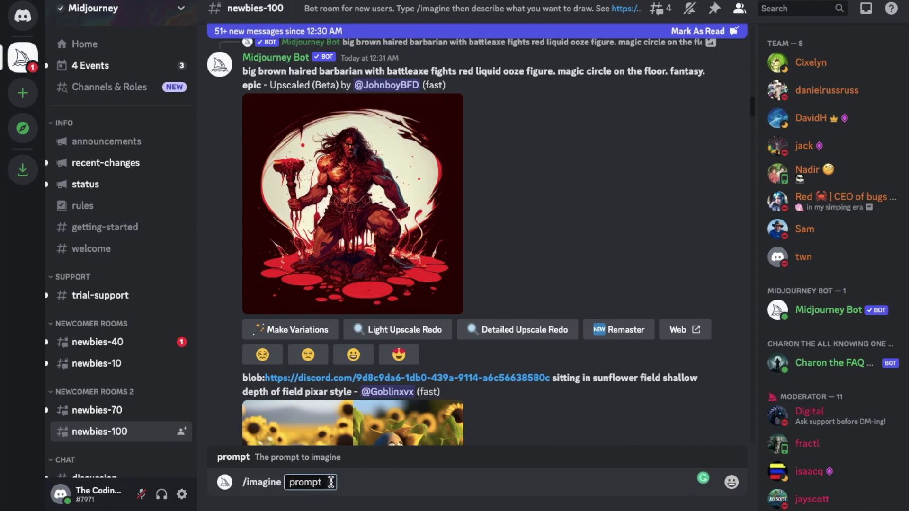
{"action": "type", "text": "a boy from japan"}
{"action": "type", "text": "22"}
{"action": "key", "text": "BackSpace"}
{"action": "type", "text": "2 years ol"}
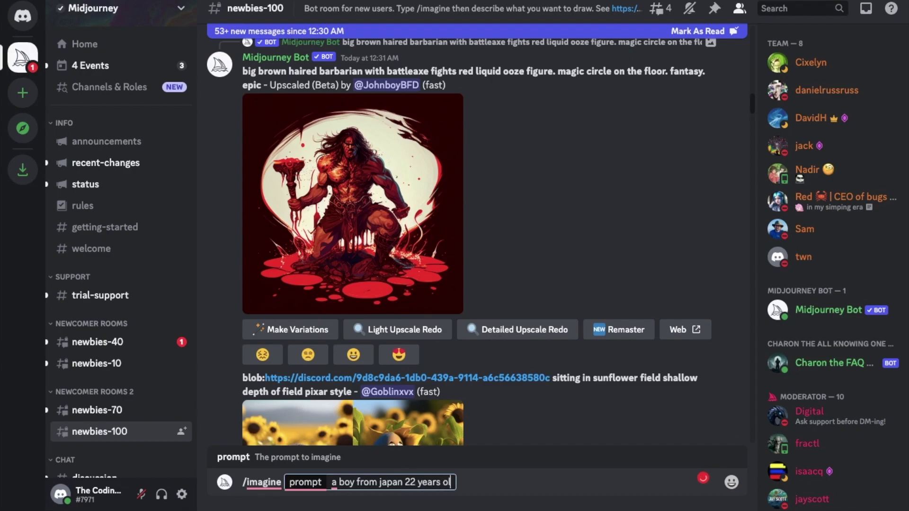
{"action": "type", "text": "d, nature background , rain , cloul"}
{"action": "key", "text": "BackSpace"}
{"action": "type", "text": "ds and mountains"}
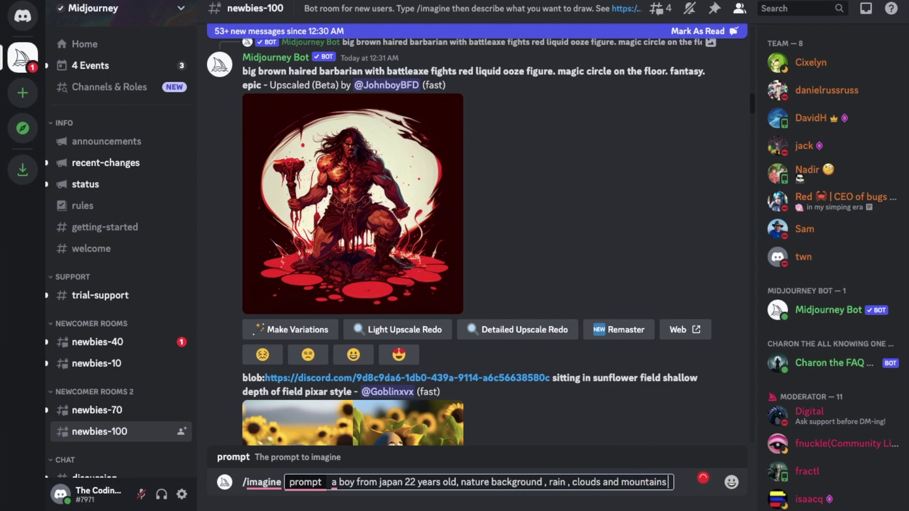
{"action": "type", "text": " and attractive eye"}
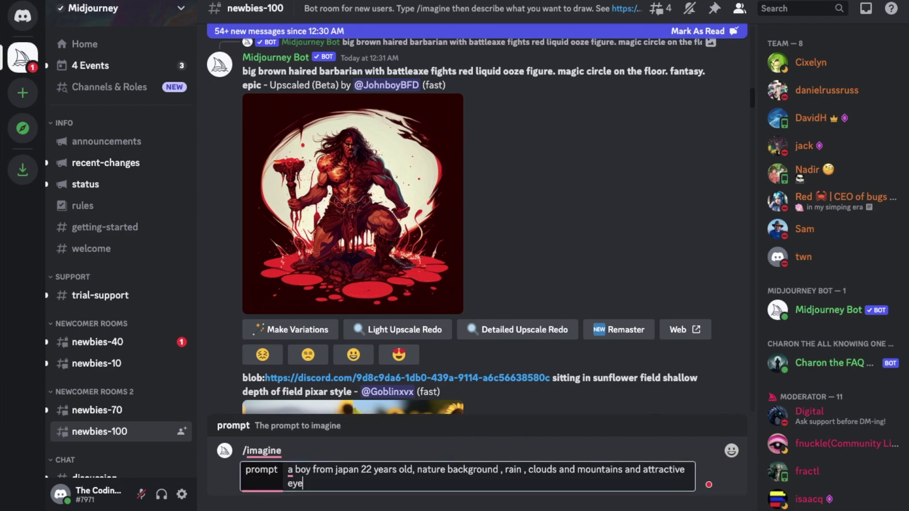
{"action": "key", "text": "Return"}
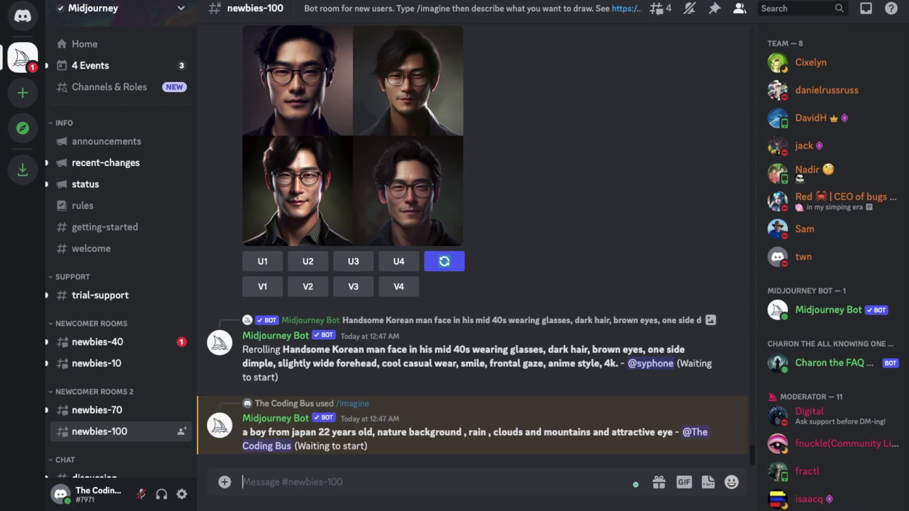
Step: Scroll to the finished boy grid, enlarge it for a closer look, then close it
{"action": "scroll", "coordinate": [506, 126], "scroll_direction": "up", "scroll_amount": 3}
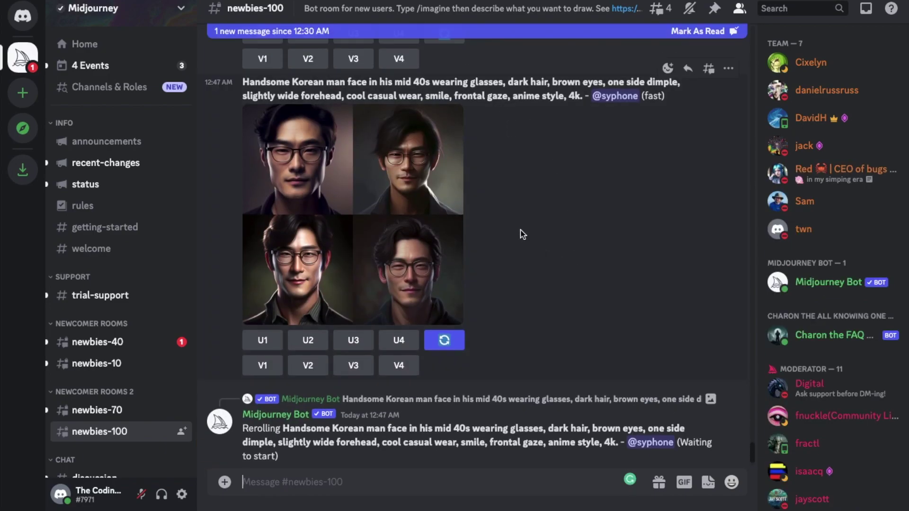
{"action": "scroll", "coordinate": [521, 233], "scroll_direction": "down", "scroll_amount": 5}
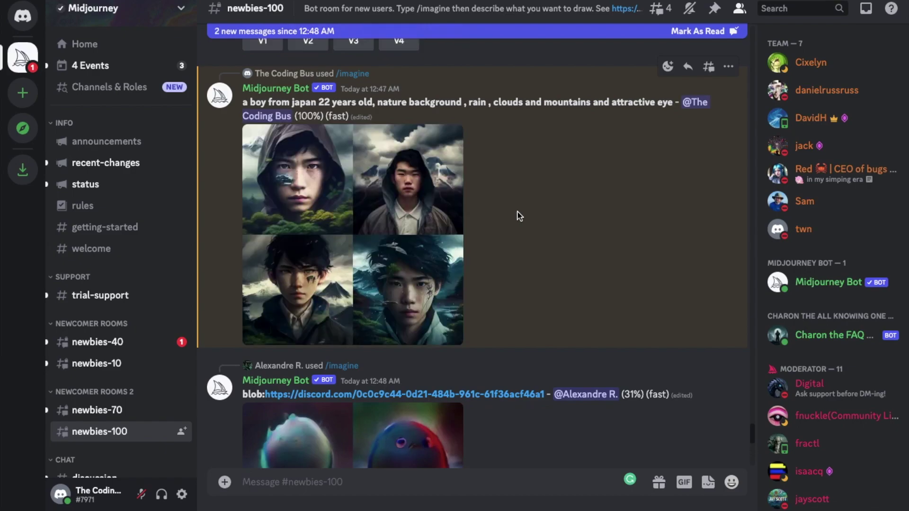
{"action": "left_click", "coordinate": [364, 196]}
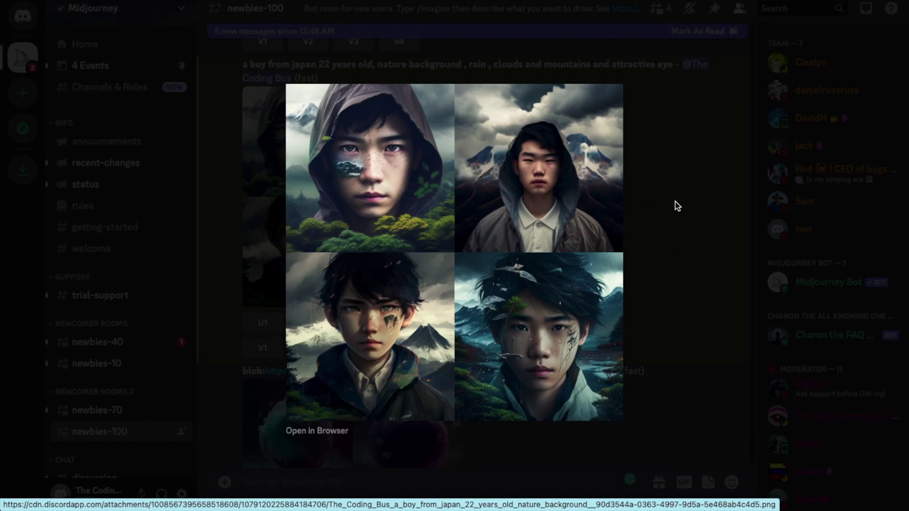
{"action": "left_click", "coordinate": [675, 296]}
{"action": "scroll", "coordinate": [497, 211], "scroll_direction": "down", "scroll_amount": 2}
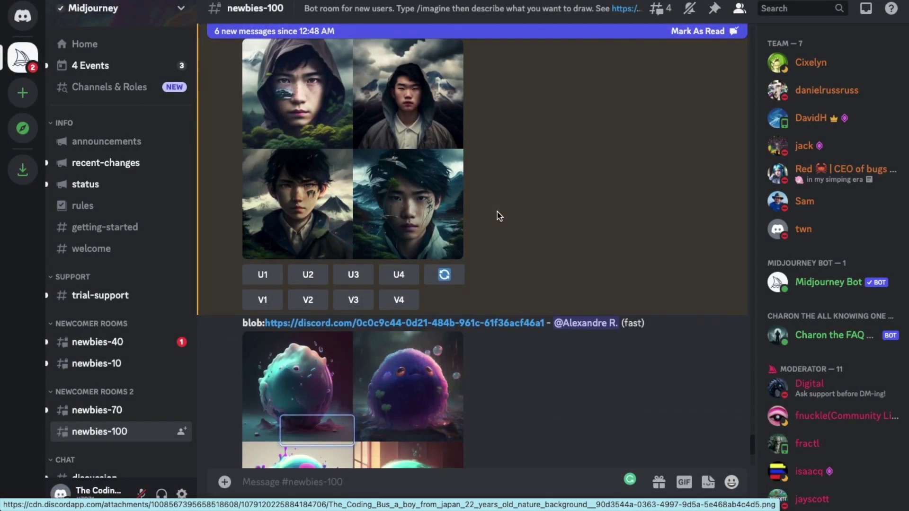
{"action": "scroll", "coordinate": [497, 211], "scroll_direction": "up", "scroll_amount": 1}
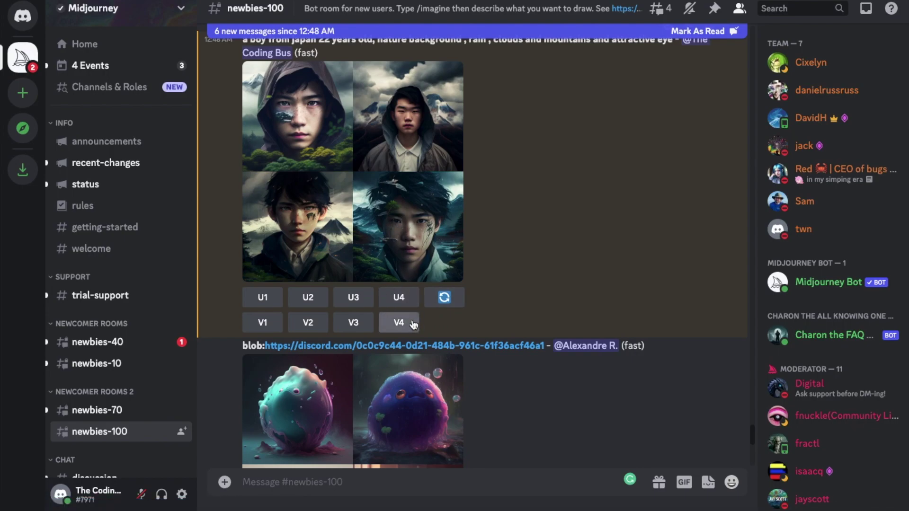
Step: Upscale the fourth boy image with U4 and request V4 variations
{"action": "left_click", "coordinate": [397, 305]}
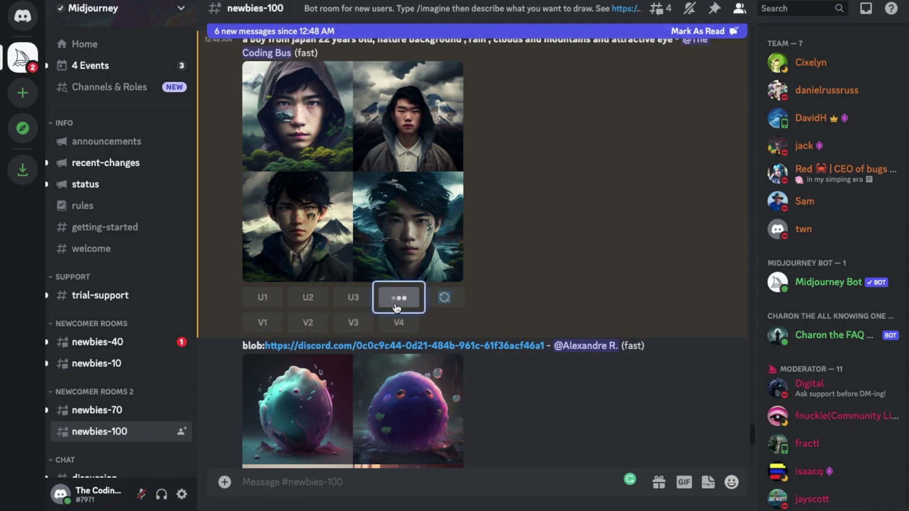
{"action": "left_click", "coordinate": [403, 324]}
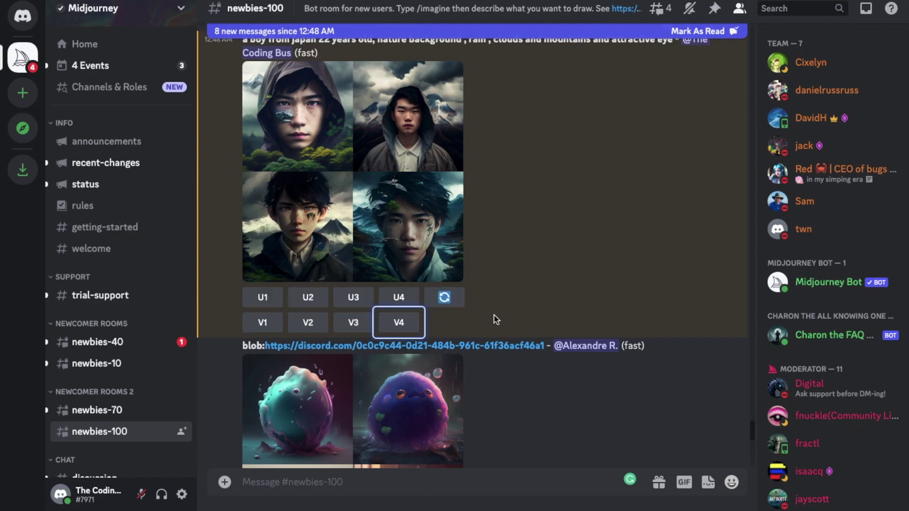
{"action": "scroll", "coordinate": [494, 318], "scroll_direction": "down", "scroll_amount": 5}
{"action": "scroll", "coordinate": [494, 318], "scroll_direction": "down", "scroll_amount": 10}
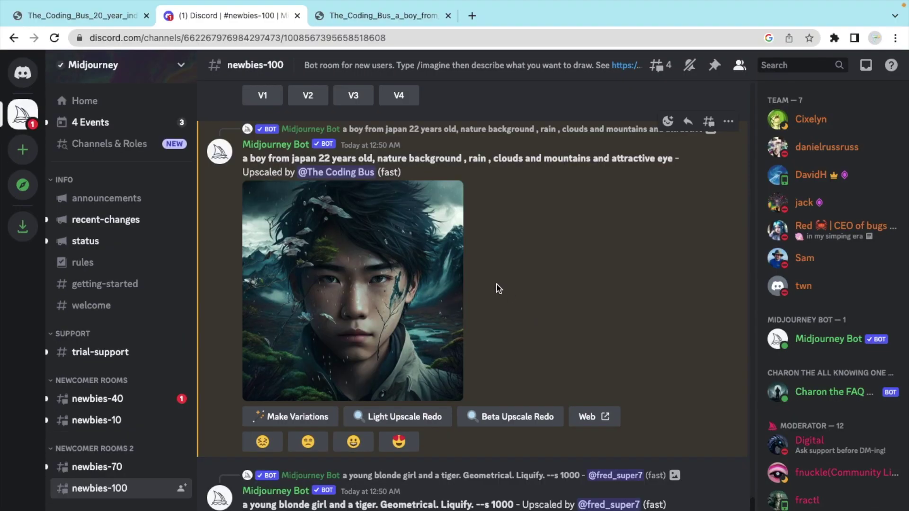
Step: Open the upscaled boy portrait in a new browser tab and switch to it
{"action": "left_click", "coordinate": [371, 273]}
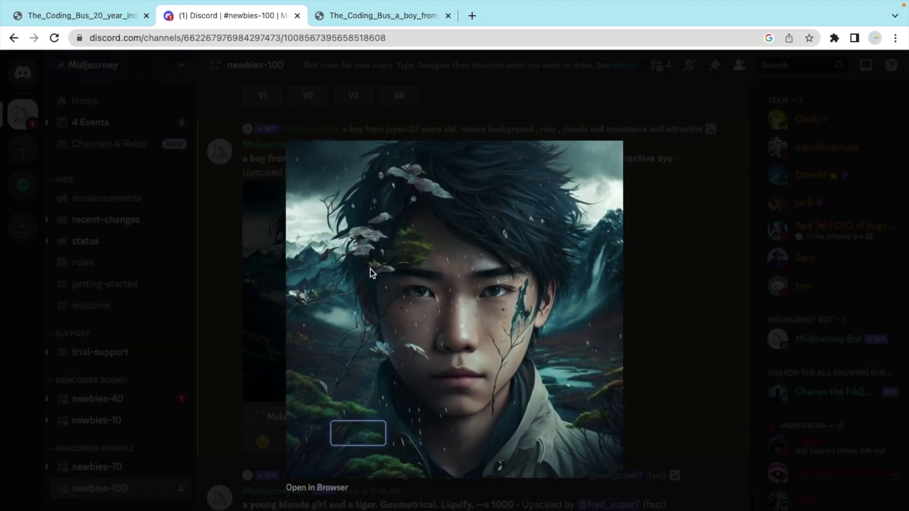
{"action": "mouse_move", "coordinate": [515, 3]}
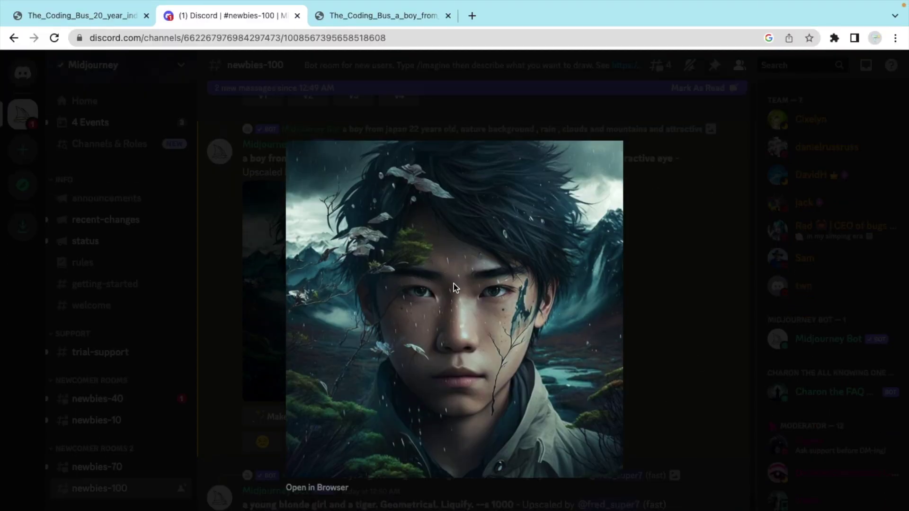
{"action": "right_click", "coordinate": [454, 283]}
{"action": "left_click", "coordinate": [484, 291]}
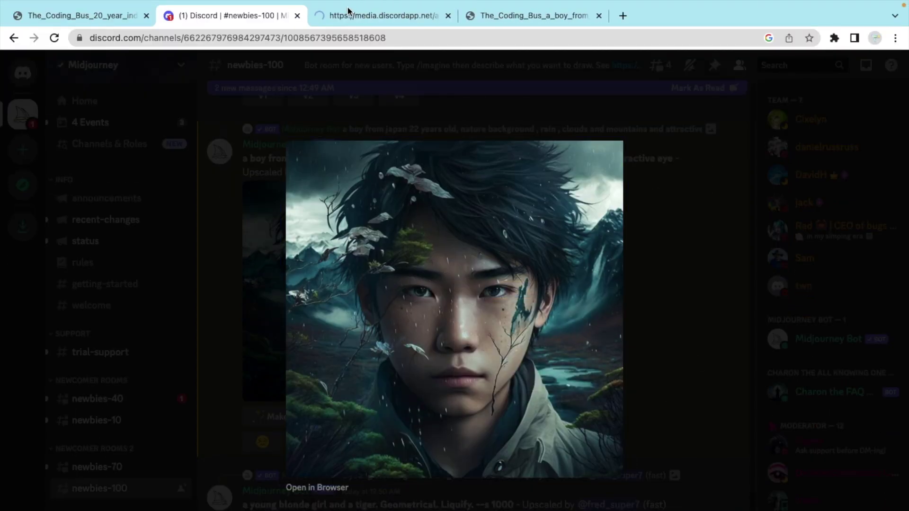
{"action": "left_click", "coordinate": [348, 16]}
Step: Remove '?width=534&height=534' from the image URL to load the portrait at full size
{"action": "left_click", "coordinate": [698, 35]}
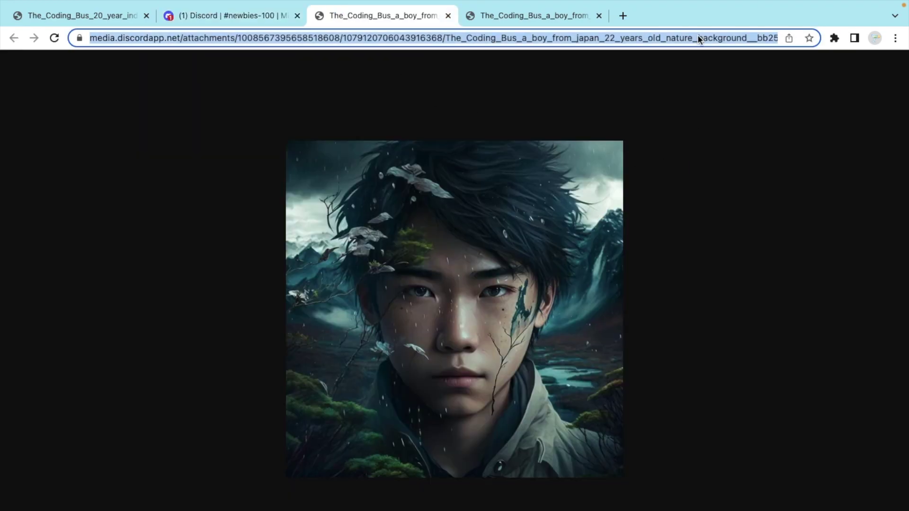
{"action": "key", "text": "Right"}
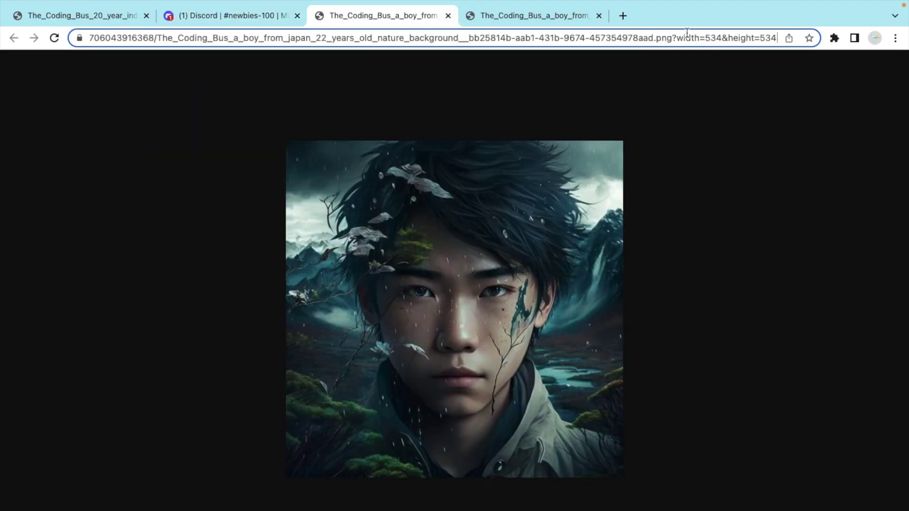
{"action": "left_click_drag", "start_coordinate": [675, 39], "coordinate": [779, 38]}
{"action": "key", "text": "BackSpace"}
{"action": "key", "text": "Return"}
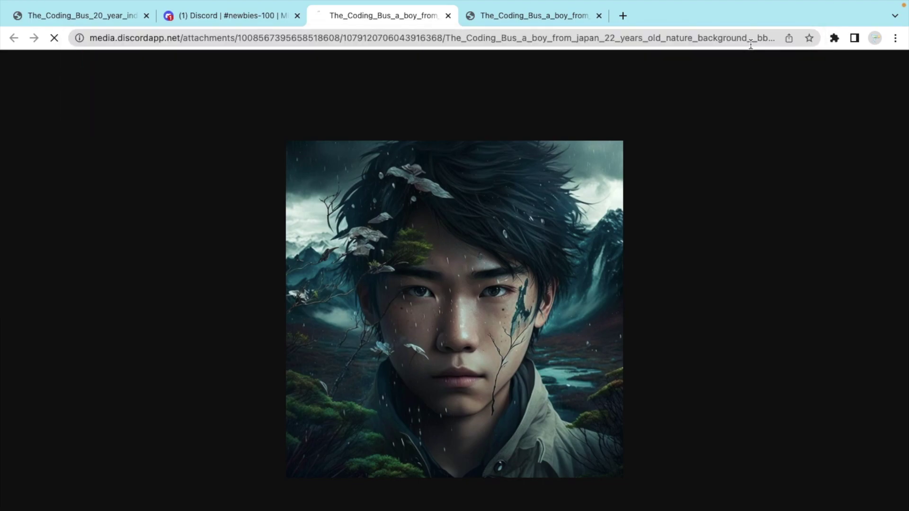